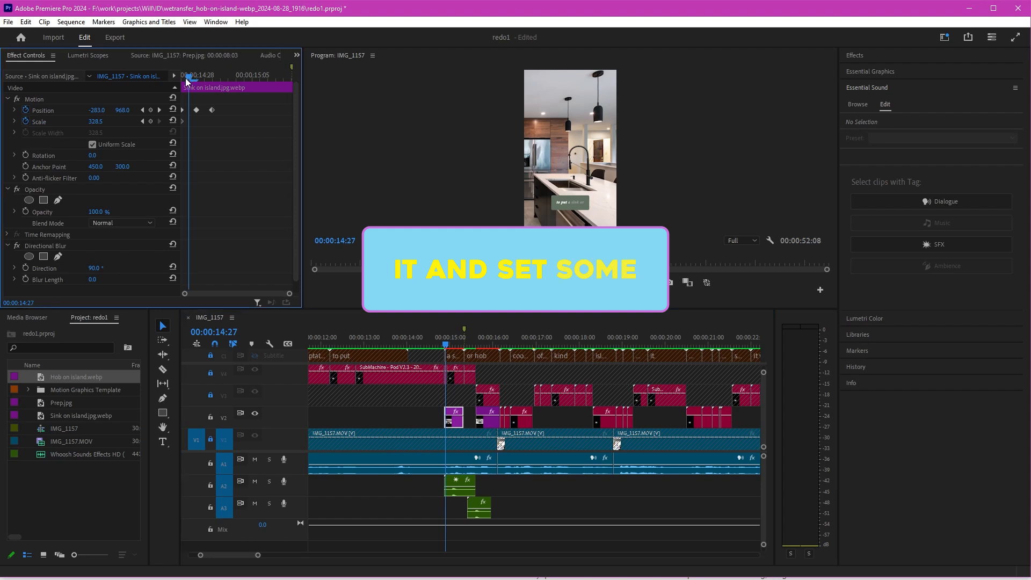
Delete all Position and Scale keyframes from the Sink on island.jpg.webp clip.
{"action": "left_click", "coordinate": [159, 111]}
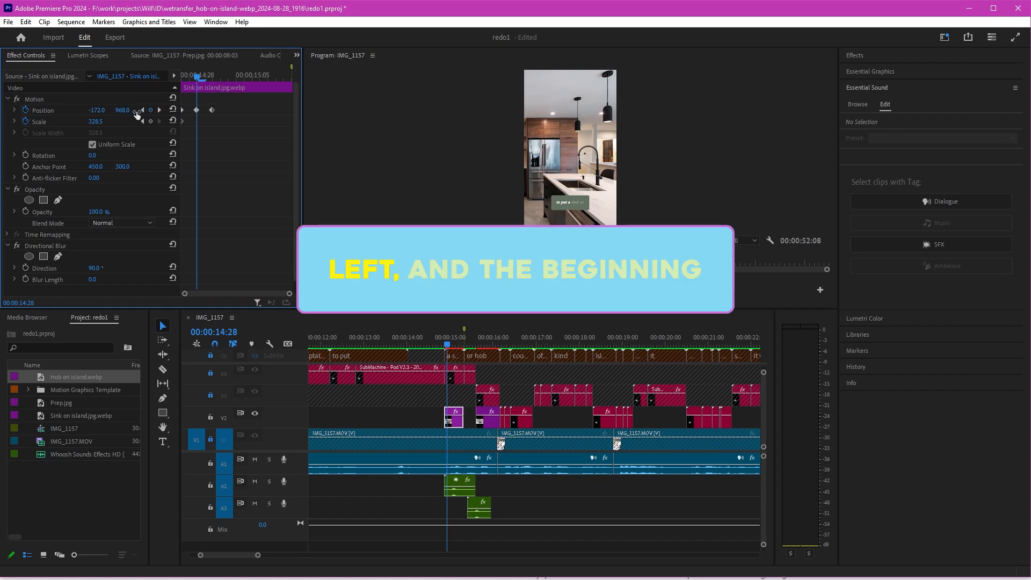
{"action": "left_click", "coordinate": [141, 110]}
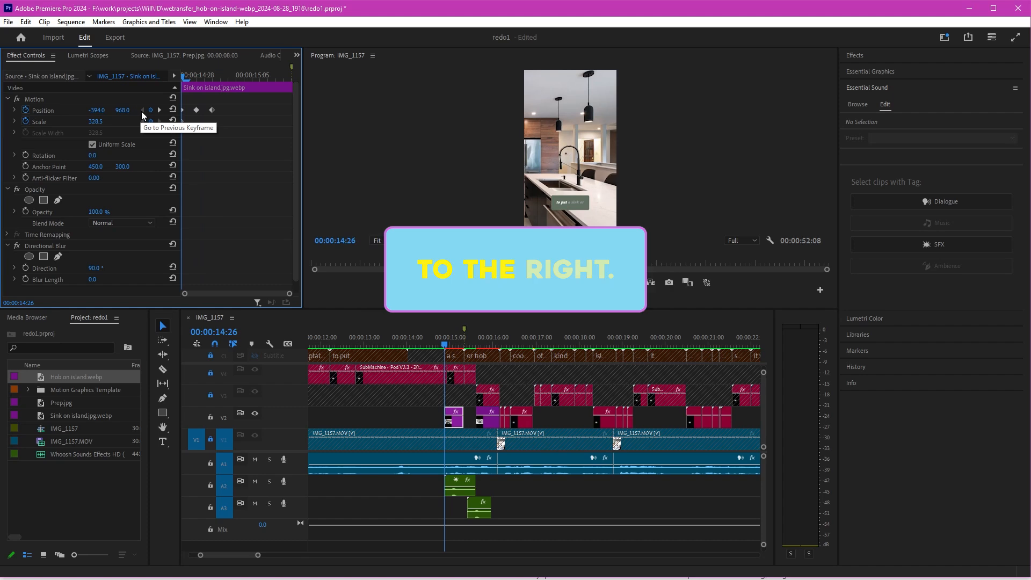
{"action": "left_click_drag", "start_coordinate": [234, 136], "coordinate": [162, 109]}
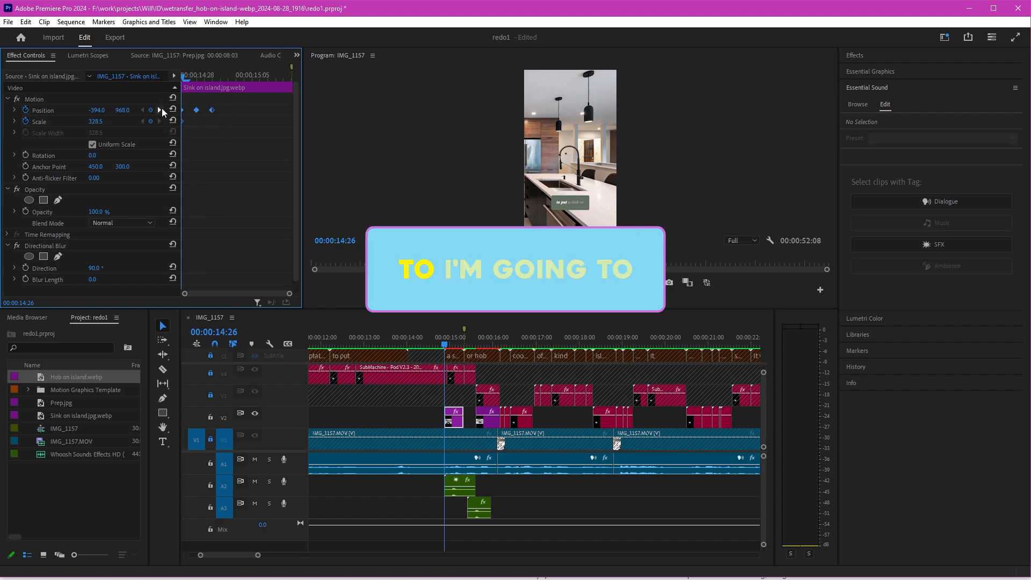
{"action": "key", "text": "Delete"}
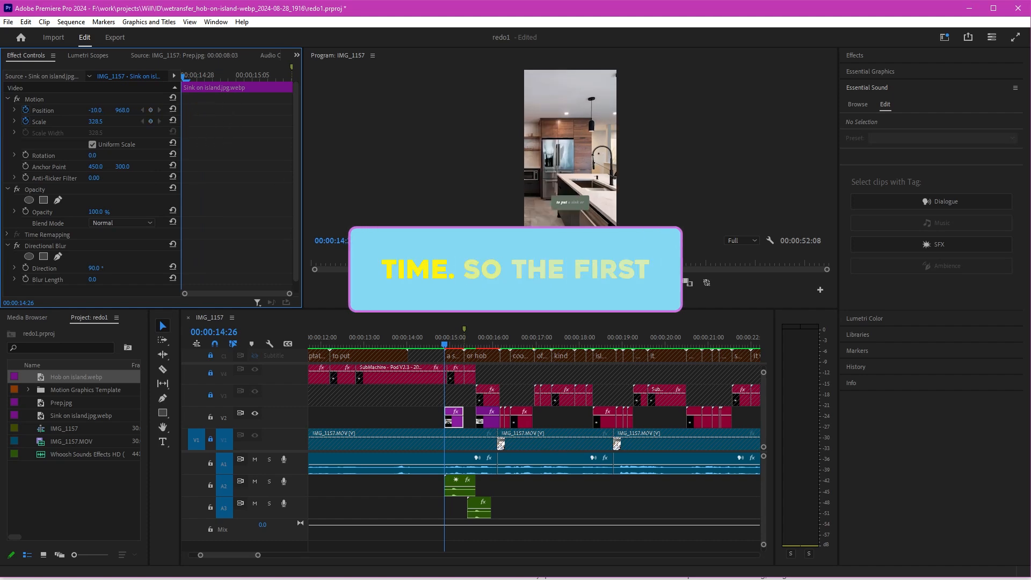
Keyframe the sink clip's horizontal Position at -68 on frame 00:00:14:26 and at about 37 on frame 00:00:14:28.
{"action": "left_click", "coordinate": [457, 424]}
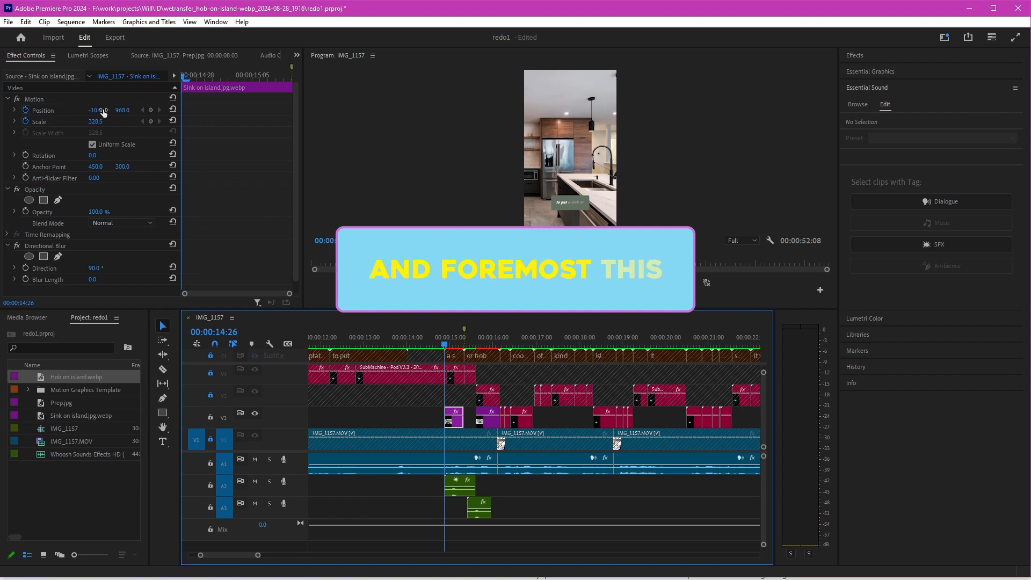
{"action": "left_click_drag", "start_coordinate": [99, 112], "coordinate": [67, 111]}
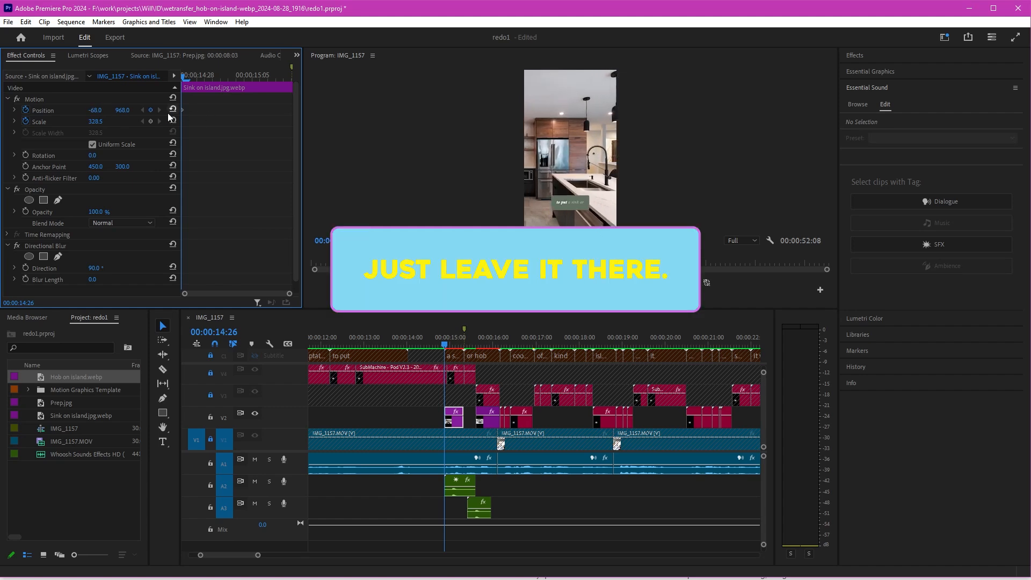
{"action": "key", "text": "Right"}
{"action": "key", "text": "Right"}
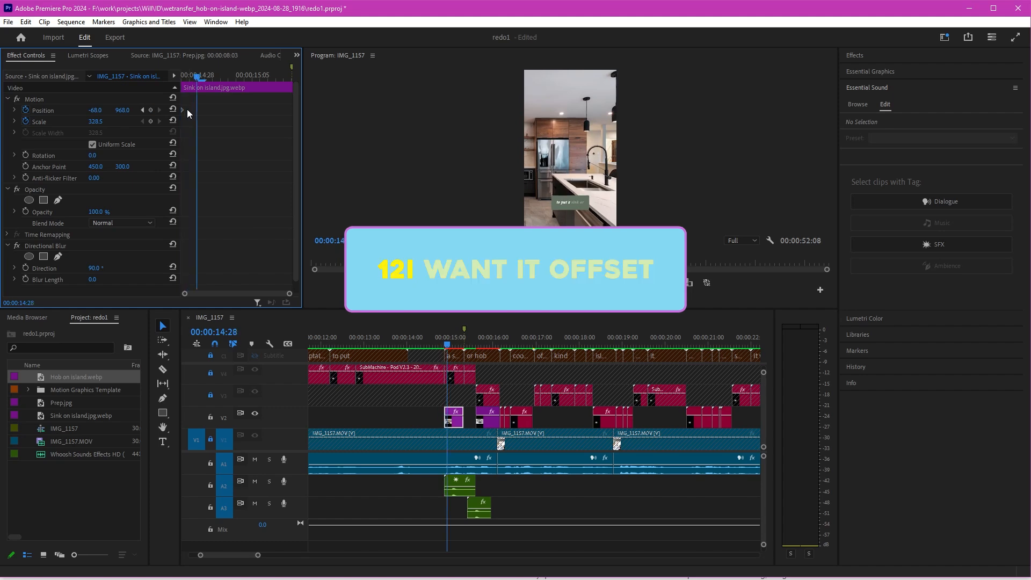
{"action": "left_click_drag", "start_coordinate": [95, 110], "coordinate": [148, 125]}
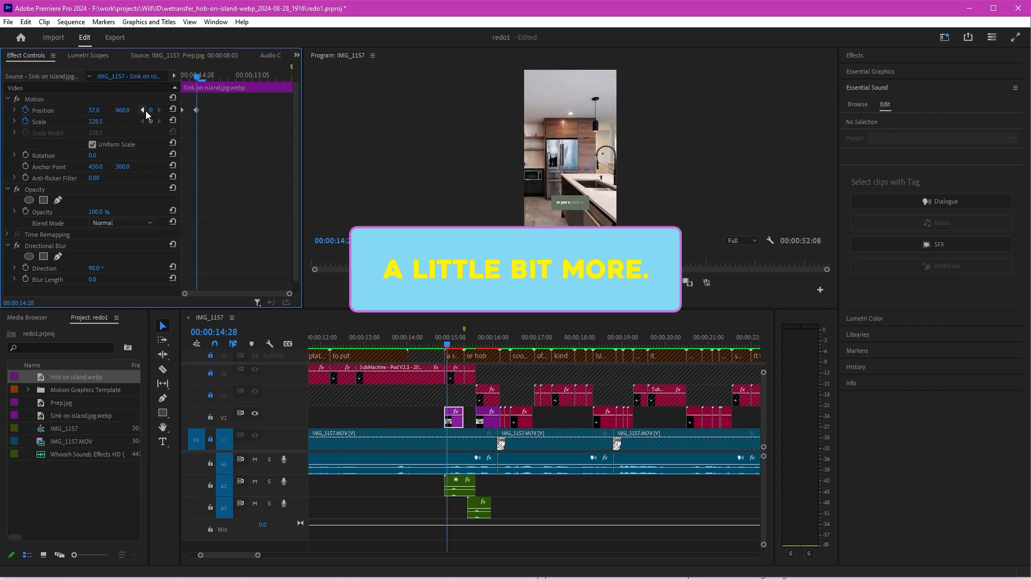
Adjust the horizontal Position to -243 at the sink clip's first keyframe and -27 at its second keyframe.
{"action": "left_click", "coordinate": [142, 110]}
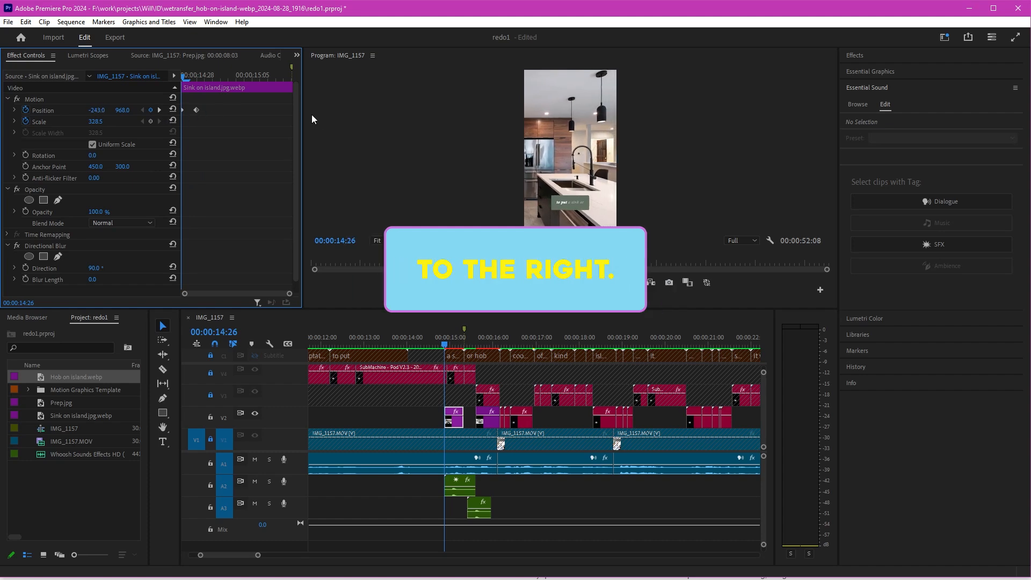
{"action": "left_click", "coordinate": [158, 110]}
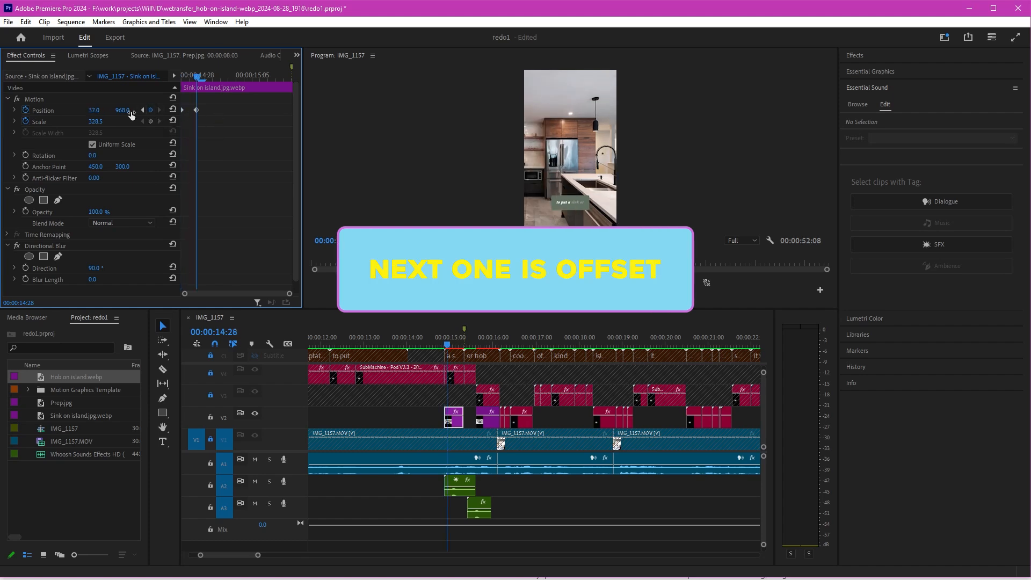
{"action": "left_click_drag", "start_coordinate": [94, 111], "coordinate": [60, 110]}
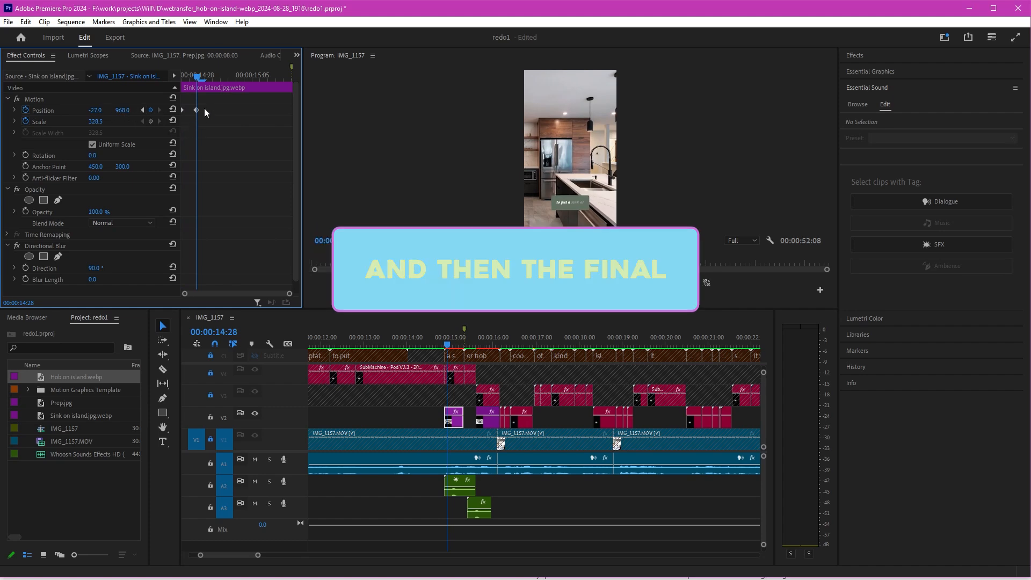
Add a final Position keyframe to the sink clip at 00:00:15:00 with a horizontal value of -186.
{"action": "key", "text": "Right"}
{"action": "key", "text": "Right"}
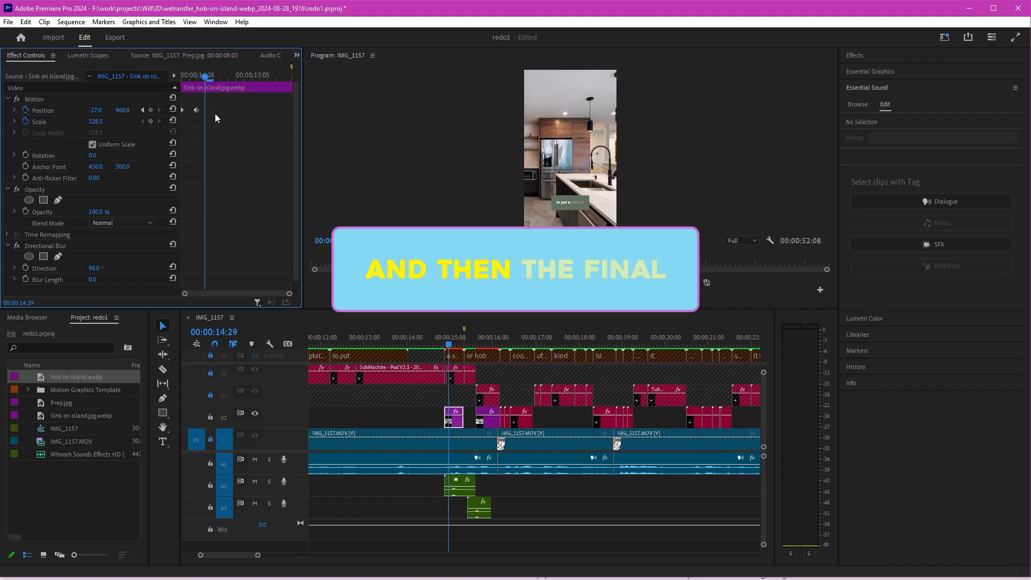
{"action": "left_click_drag", "start_coordinate": [101, 111], "coordinate": [12, 110]}
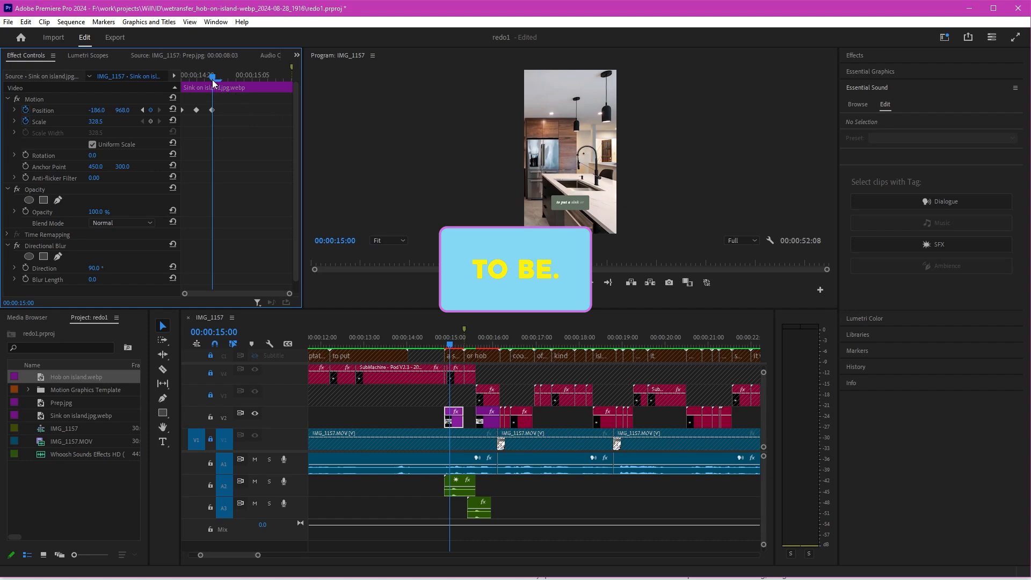
Play back the sink clip's position animation from its first frame.
{"action": "left_click_drag", "start_coordinate": [213, 79], "coordinate": [184, 78]}
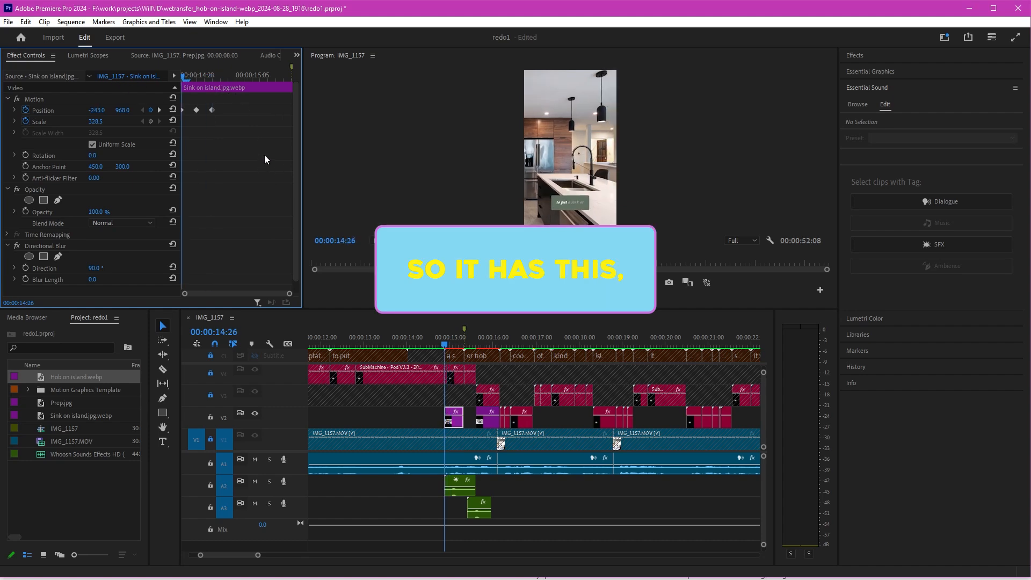
{"action": "key", "text": "space"}
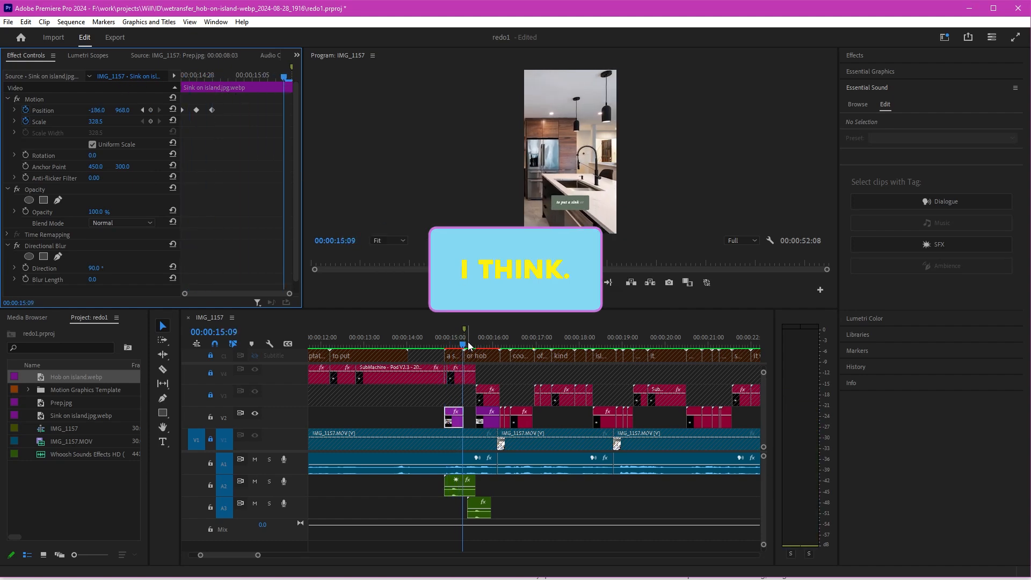
{"action": "left_click_drag", "start_coordinate": [468, 342], "coordinate": [451, 348]}
Return to the sink clip's first frame and show the Directional Blur effect in the effects library.
{"action": "left_click", "coordinate": [459, 418]}
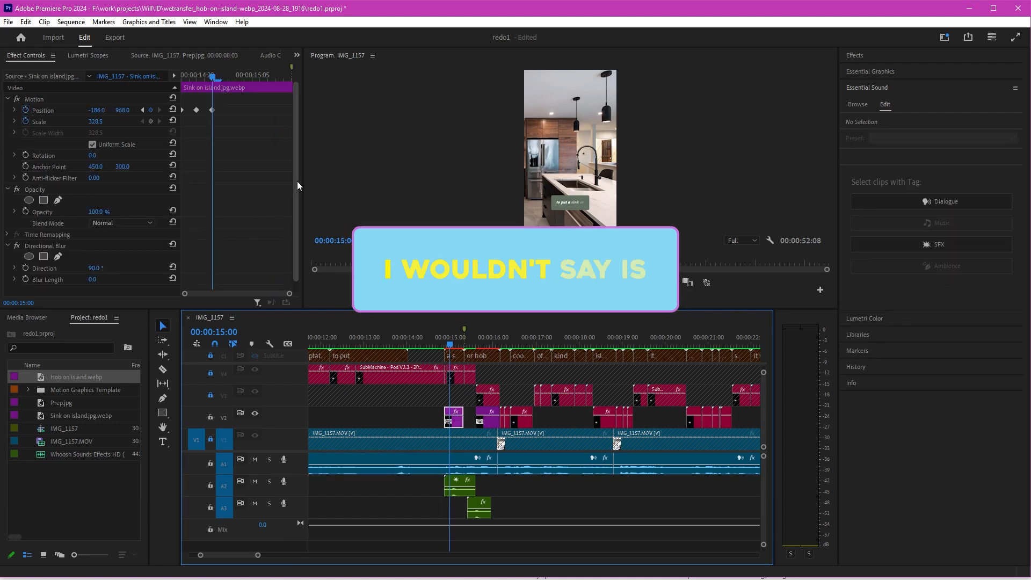
{"action": "left_click_drag", "start_coordinate": [297, 182], "coordinate": [288, 242]}
{"action": "left_click_drag", "start_coordinate": [216, 79], "coordinate": [107, 93]}
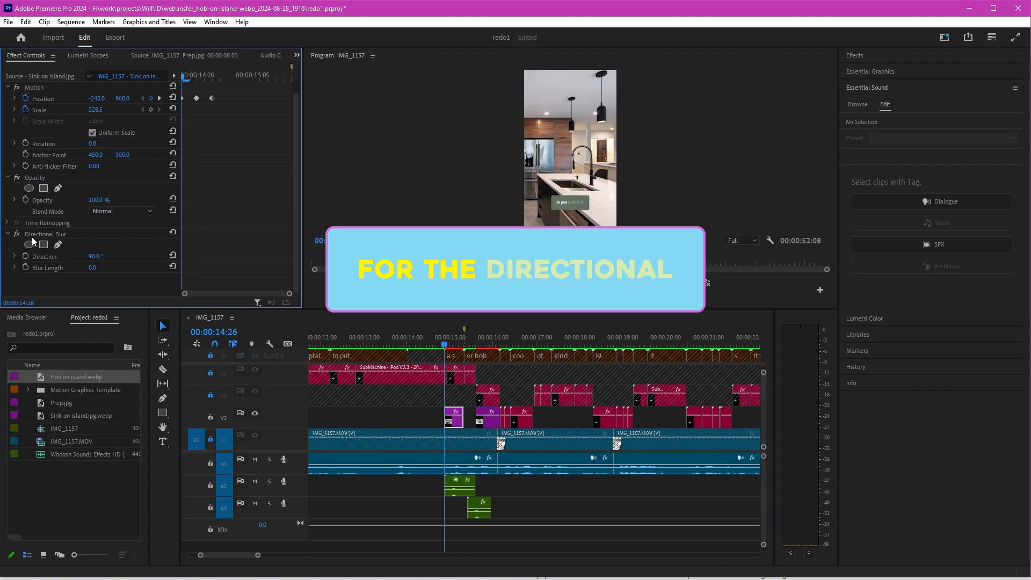
{"action": "left_click", "coordinate": [856, 56]}
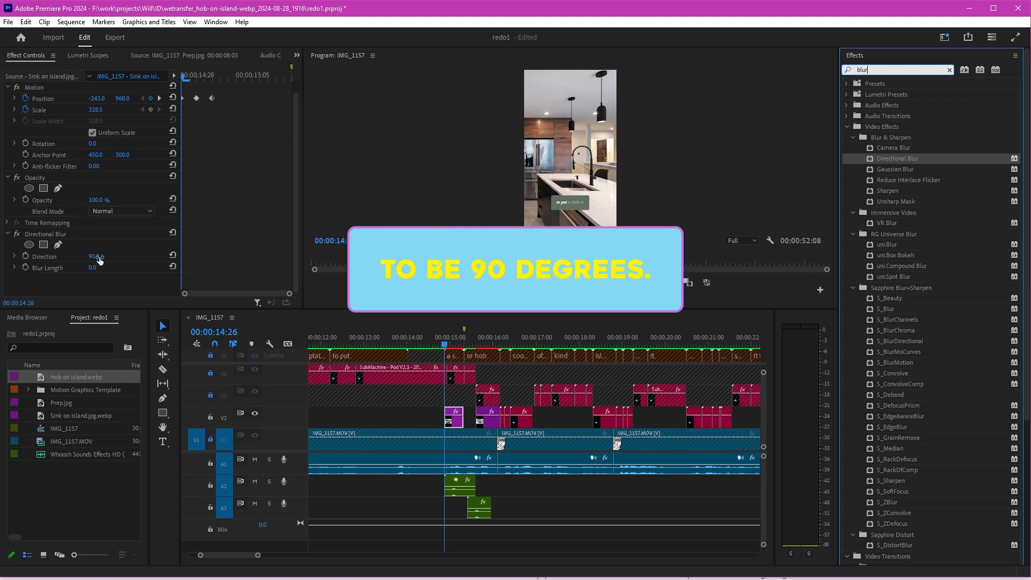
{"action": "left_click", "coordinate": [25, 285]}
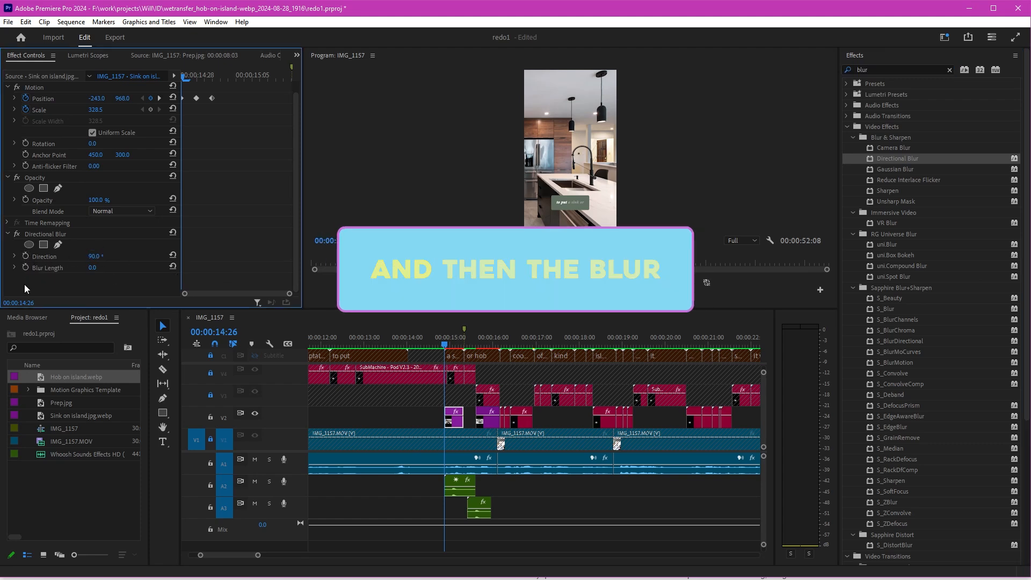
Set the Directional Blur's Blur Length to 20 and keyframe it at the sink clip's first frame.
{"action": "left_click", "coordinate": [94, 268]}
{"action": "type", "text": "20"}
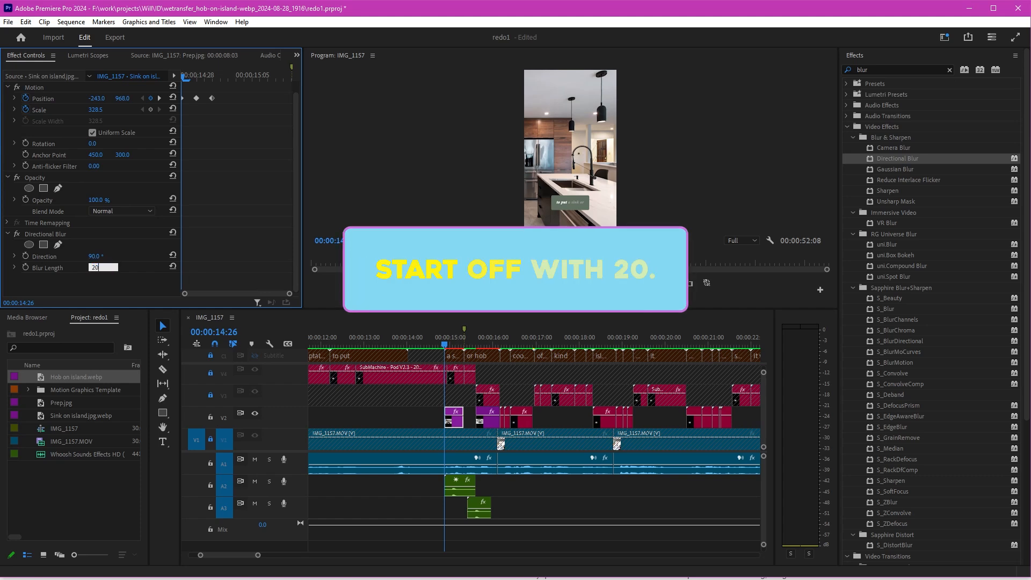
{"action": "key", "text": "Return"}
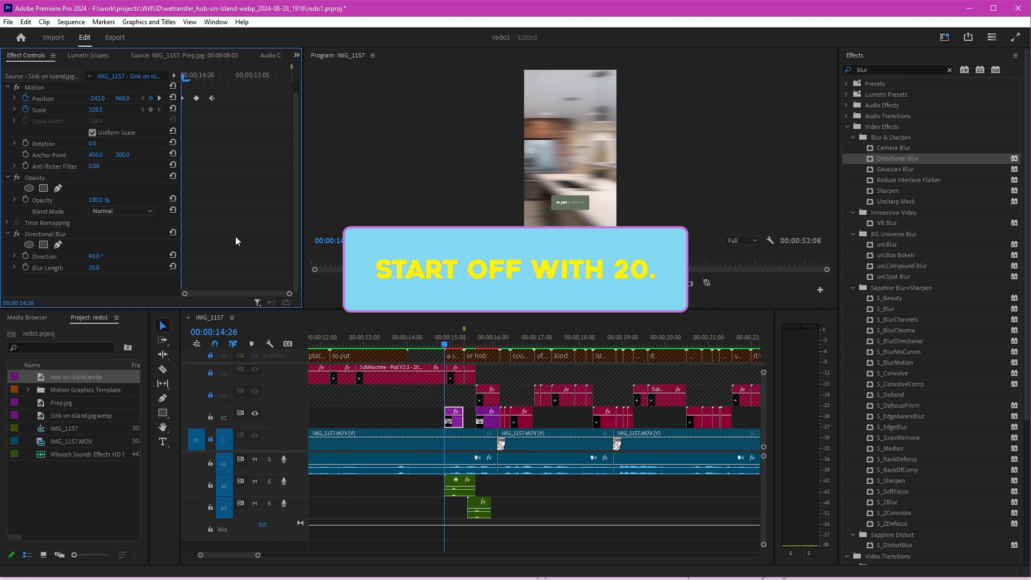
{"action": "left_click", "coordinate": [24, 269]}
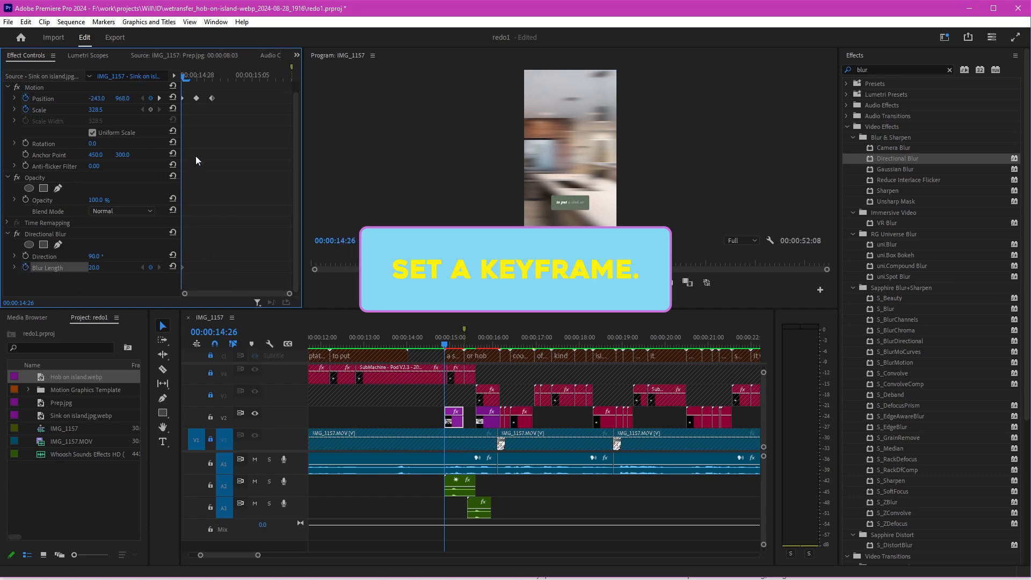
Set the Blur Length to 10 at the sink clip's second Position keyframe.
{"action": "left_click", "coordinate": [159, 98]}
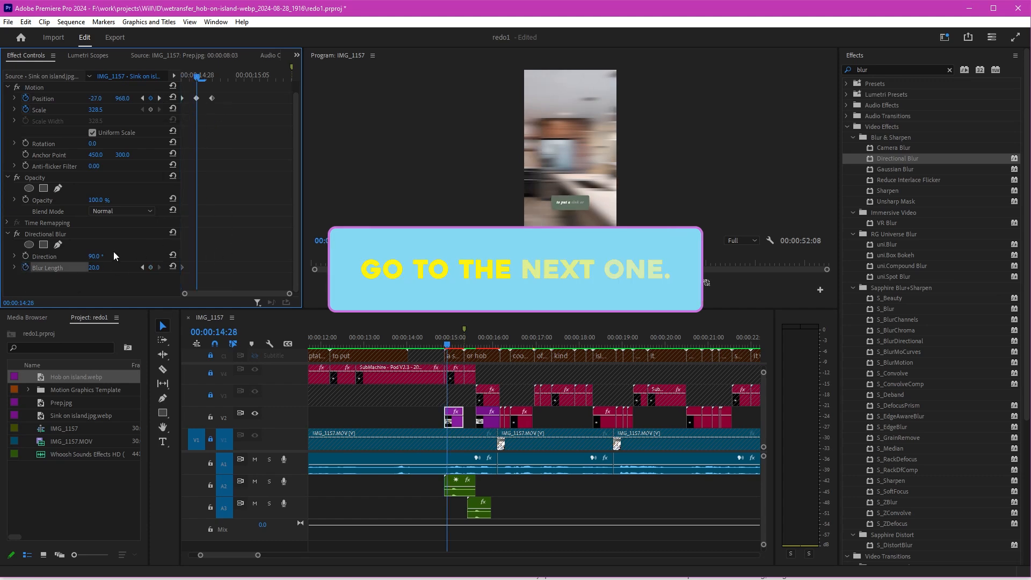
{"action": "left_click", "coordinate": [102, 267]}
{"action": "type", "text": "1"}
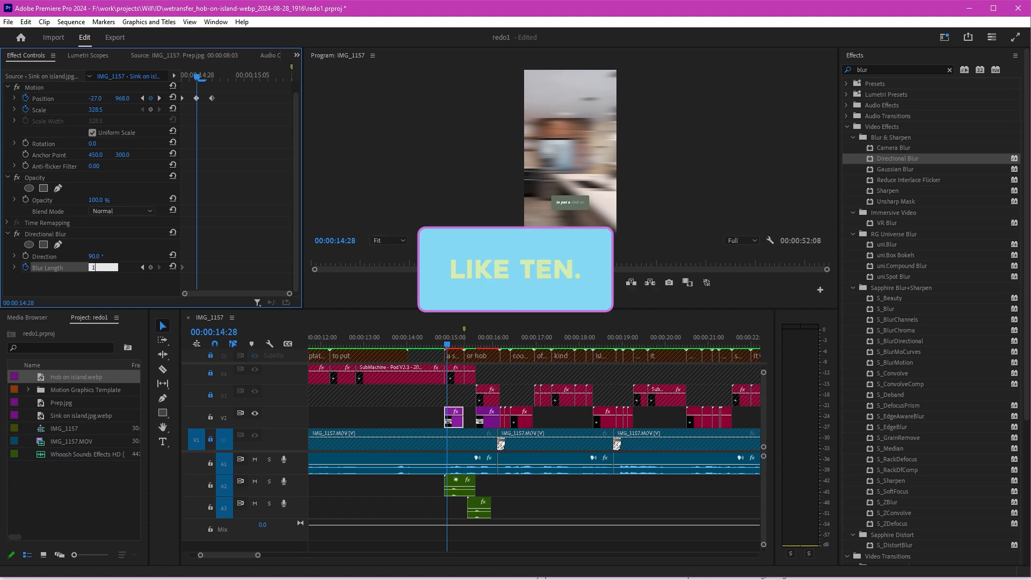
{"action": "type", "text": "0"}
{"action": "key", "text": "Return"}
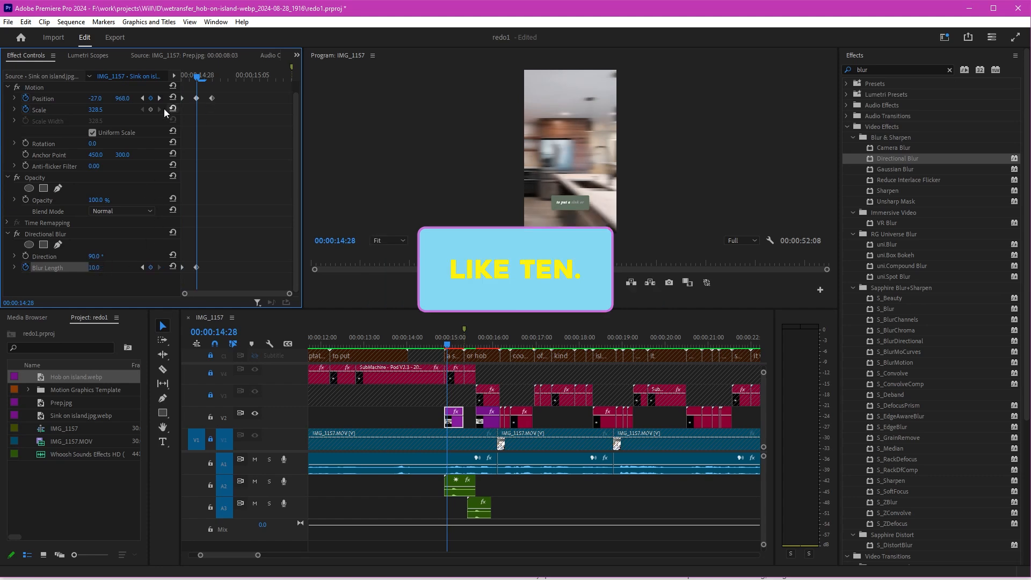
Set the Blur Length to 0 at the sink clip's third Position keyframe.
{"action": "left_click", "coordinate": [159, 98]}
{"action": "left_click", "coordinate": [102, 268]}
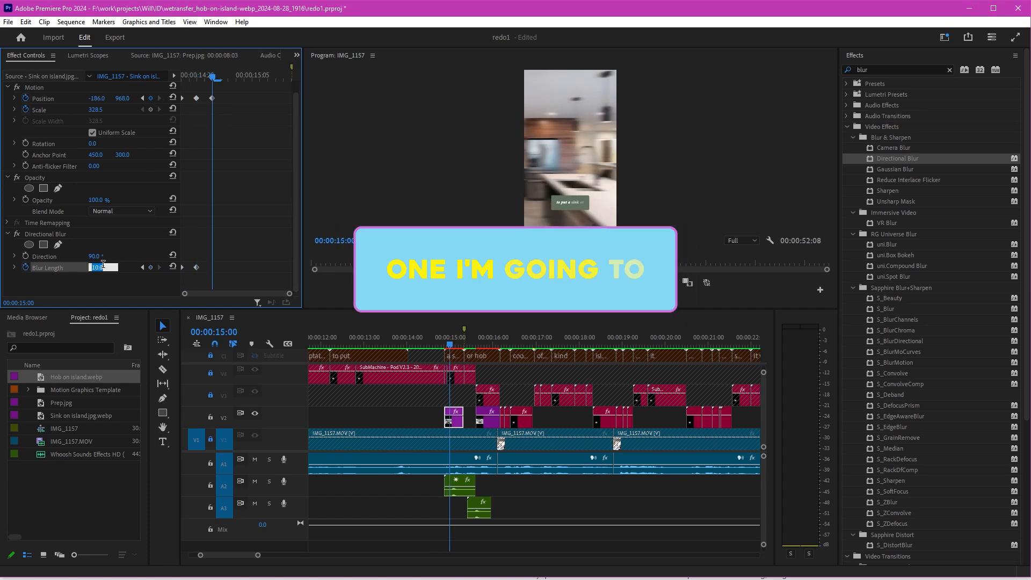
{"action": "type", "text": "0"}
{"action": "key", "text": "Return"}
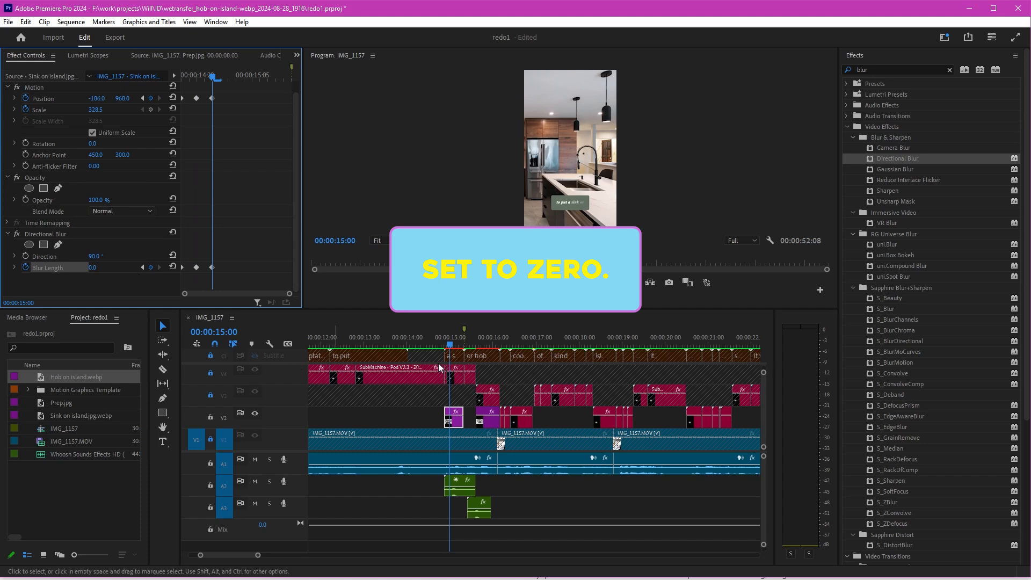
Play back the sink clip's blurred slide-in from just before the clip starts.
{"action": "left_click", "coordinate": [448, 344]}
{"action": "left_click_drag", "start_coordinate": [449, 345], "coordinate": [445, 345]}
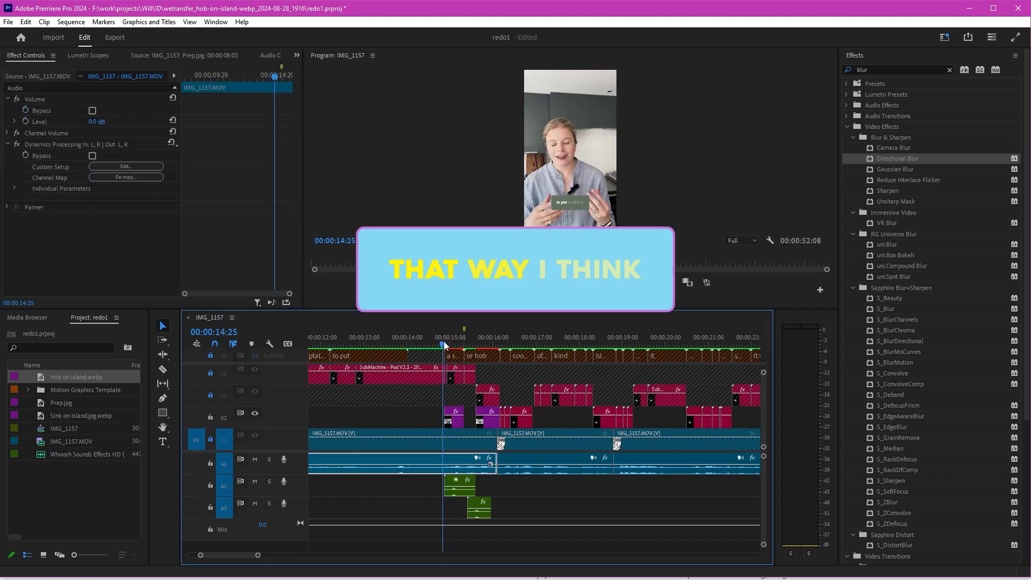
{"action": "key", "text": "space"}
{"action": "key", "text": "space"}
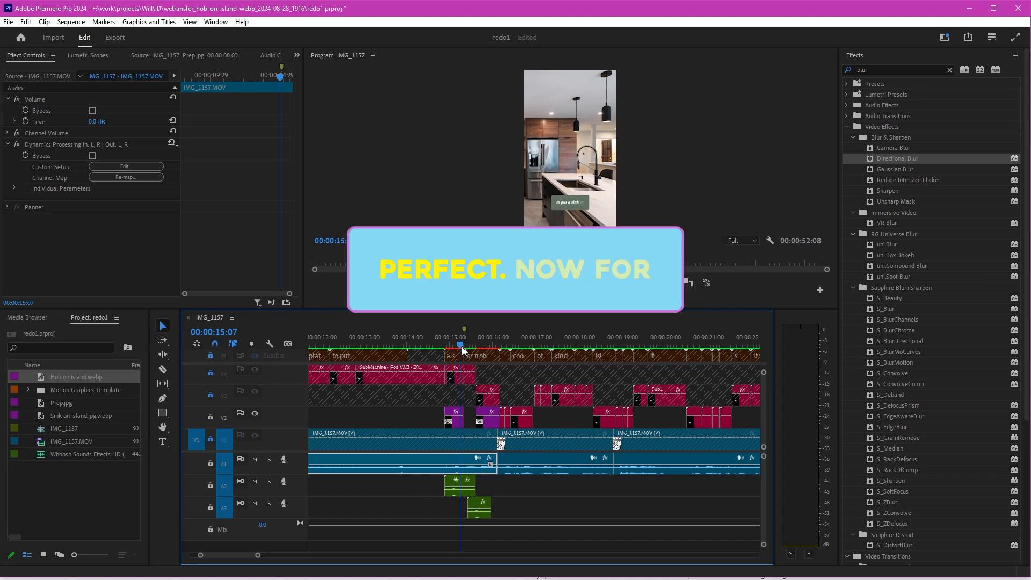
Delete all Position and Scale keyframes from the Hob on island.webp clip.
{"action": "left_click_drag", "start_coordinate": [463, 345], "coordinate": [477, 347]}
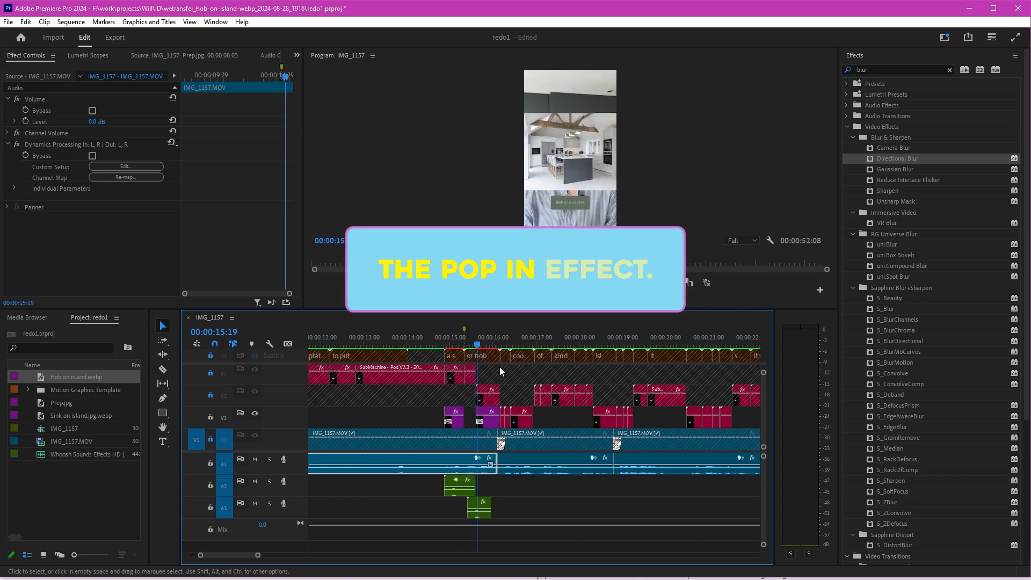
{"action": "left_click", "coordinate": [494, 423]}
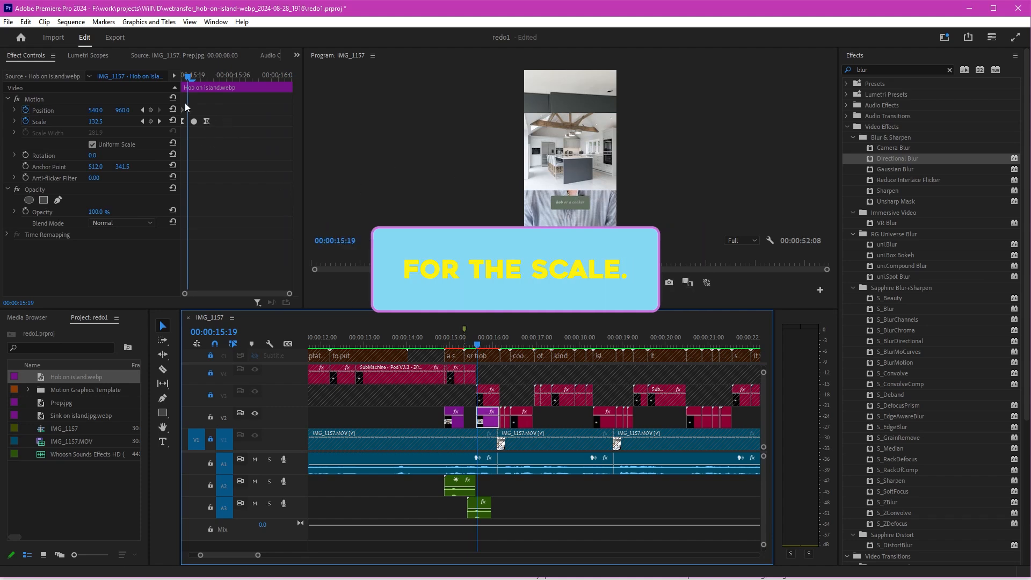
{"action": "left_click_drag", "start_coordinate": [186, 106], "coordinate": [227, 140]}
{"action": "key", "text": "Delete"}
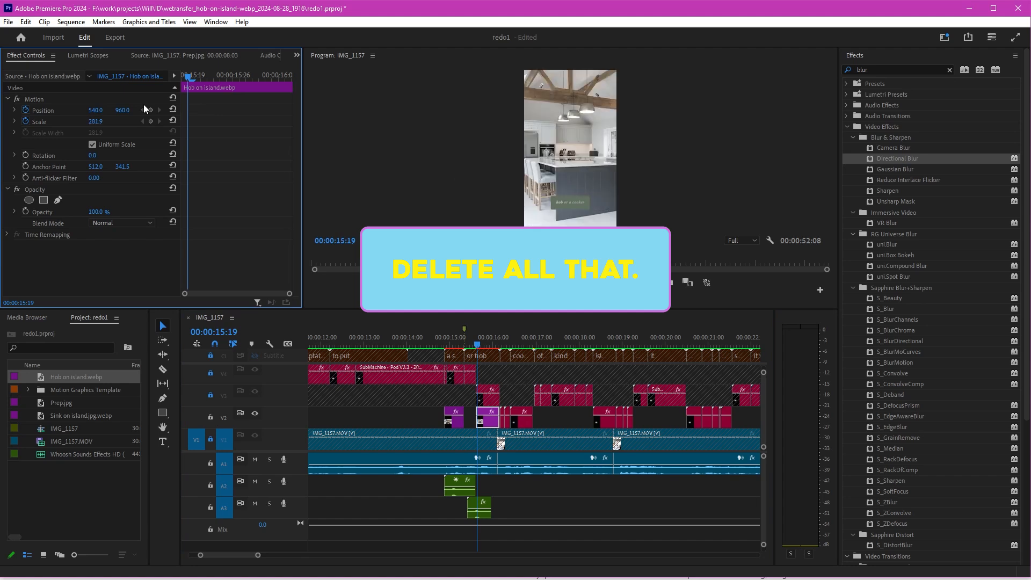
Add a Scale keyframe of 0 at the very first frame of the Hob on island.webp clip.
{"action": "left_click", "coordinate": [489, 423]}
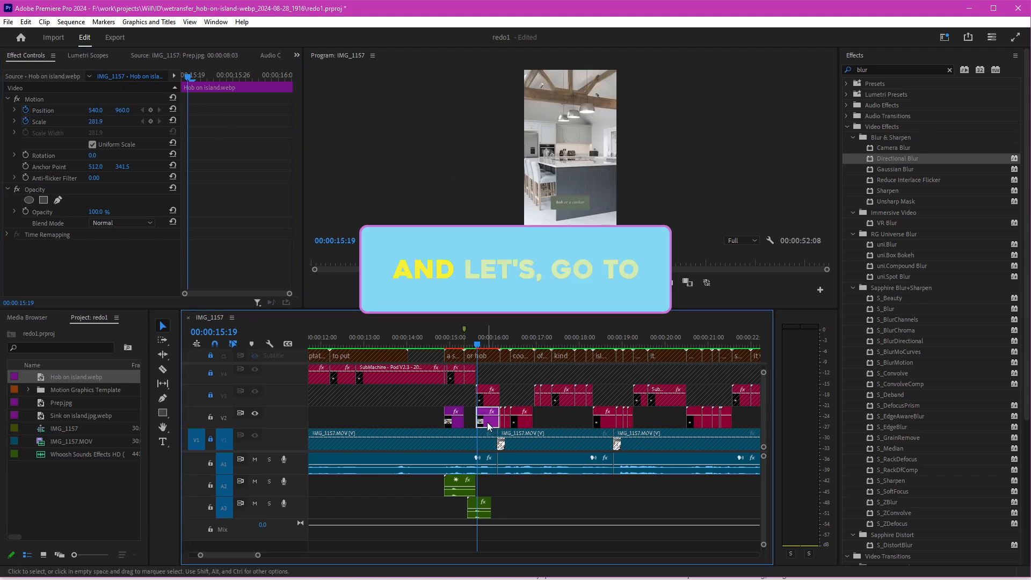
{"action": "left_click", "coordinate": [143, 154]}
{"action": "key", "text": "Left"}
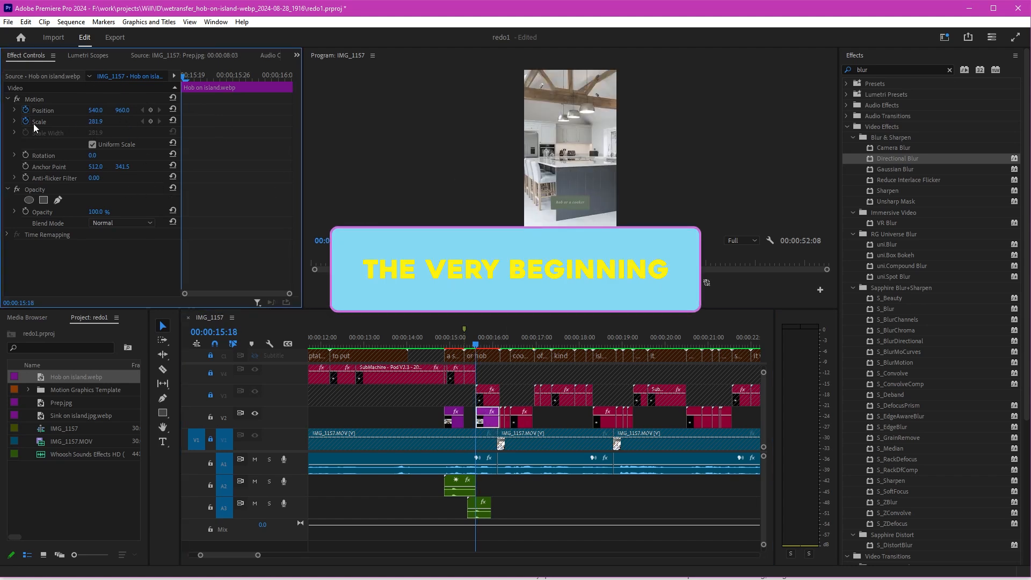
{"action": "left_click", "coordinate": [103, 120]}
{"action": "type", "text": "0"}
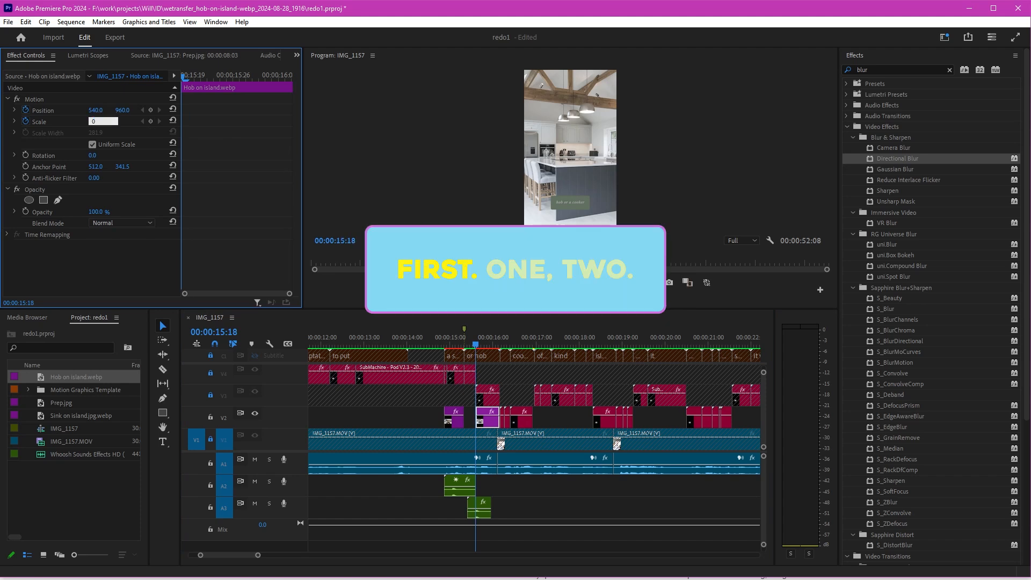
{"action": "key", "text": "Return"}
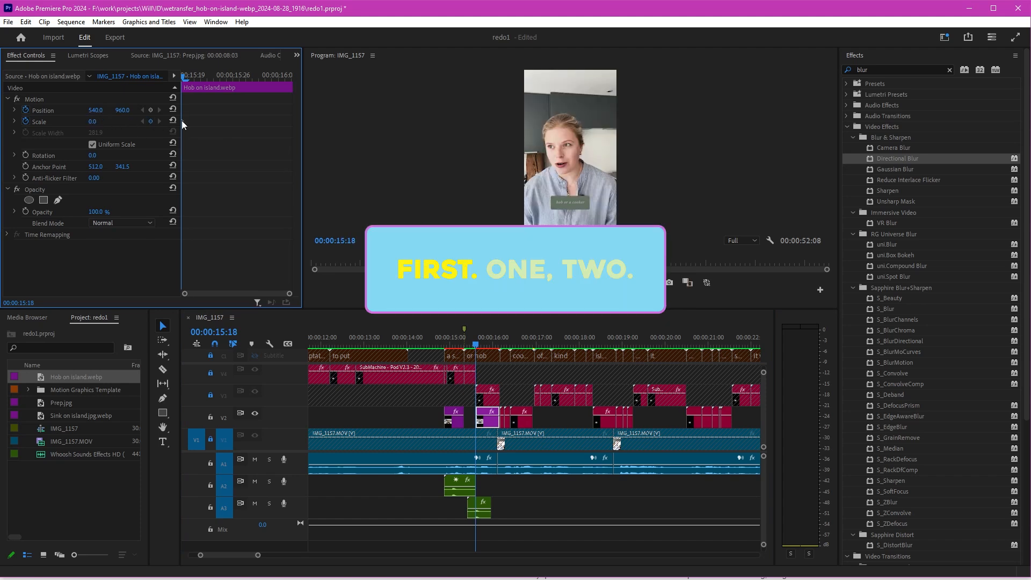
Add a second Scale keyframe of 300 two frames after the hob clip's first keyframe.
{"action": "key", "text": "Right"}
{"action": "key", "text": "Right"}
{"action": "left_click", "coordinate": [104, 118]}
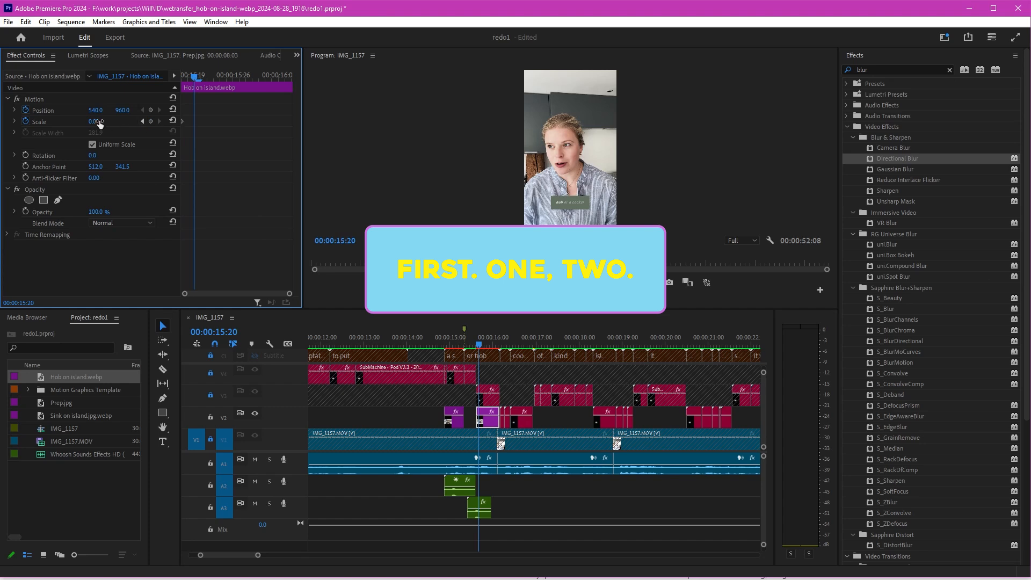
{"action": "type", "text": "300"}
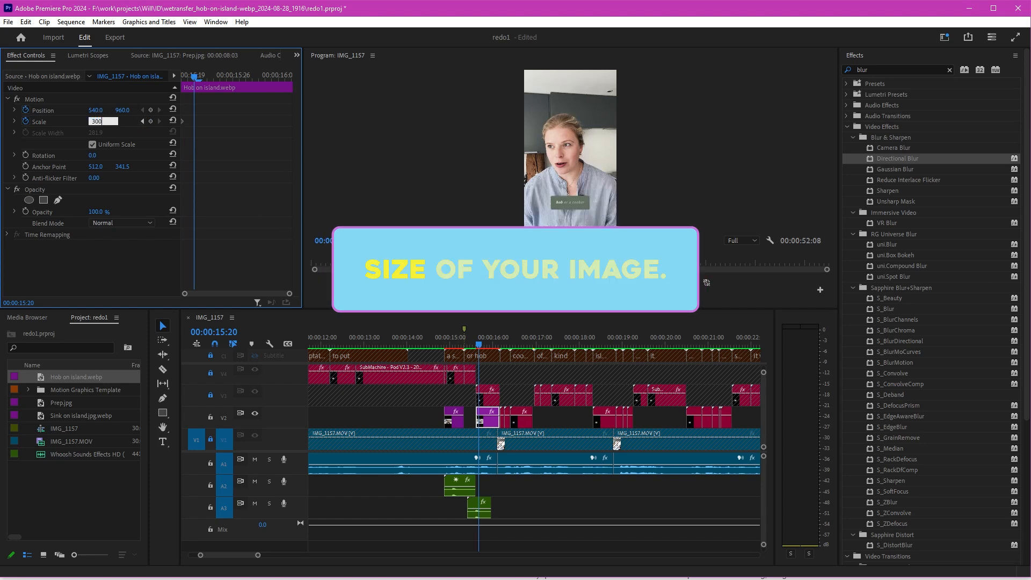
{"action": "key", "text": "Return"}
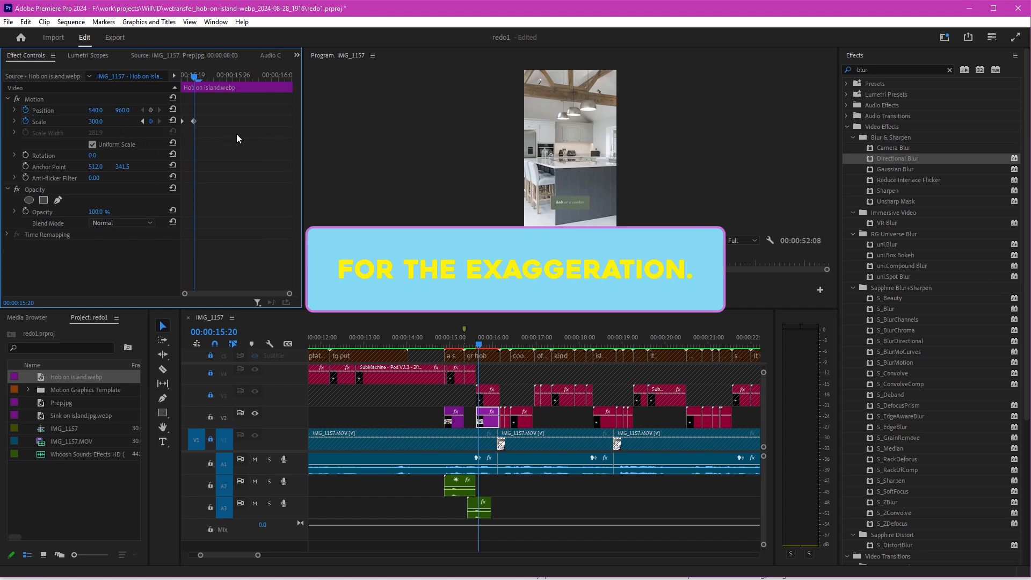
Add a third Scale keyframe of 280 two frames after the hob clip's 300 keyframe.
{"action": "key", "text": "Right"}
{"action": "key", "text": "Right"}
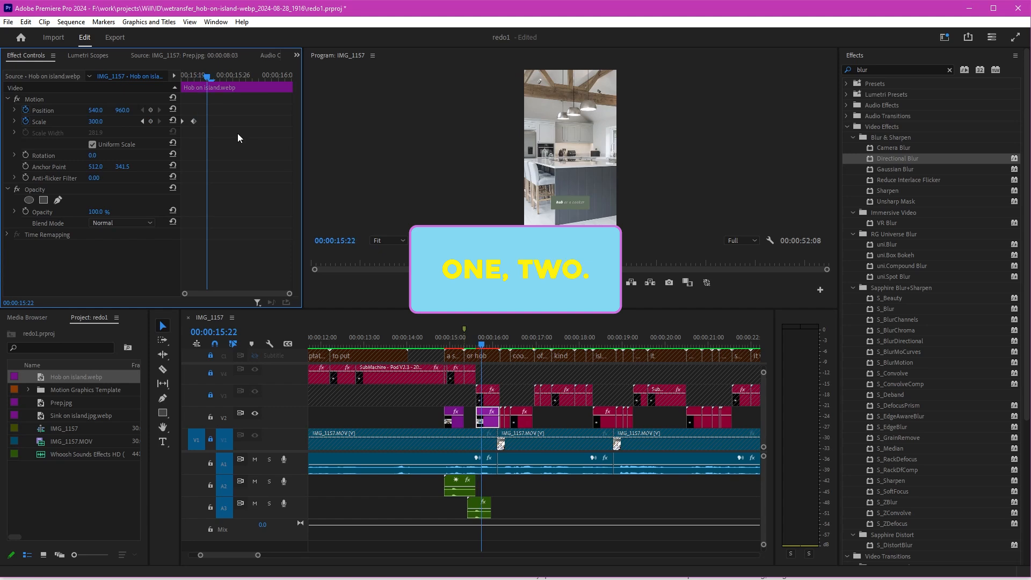
{"action": "left_click", "coordinate": [102, 120]}
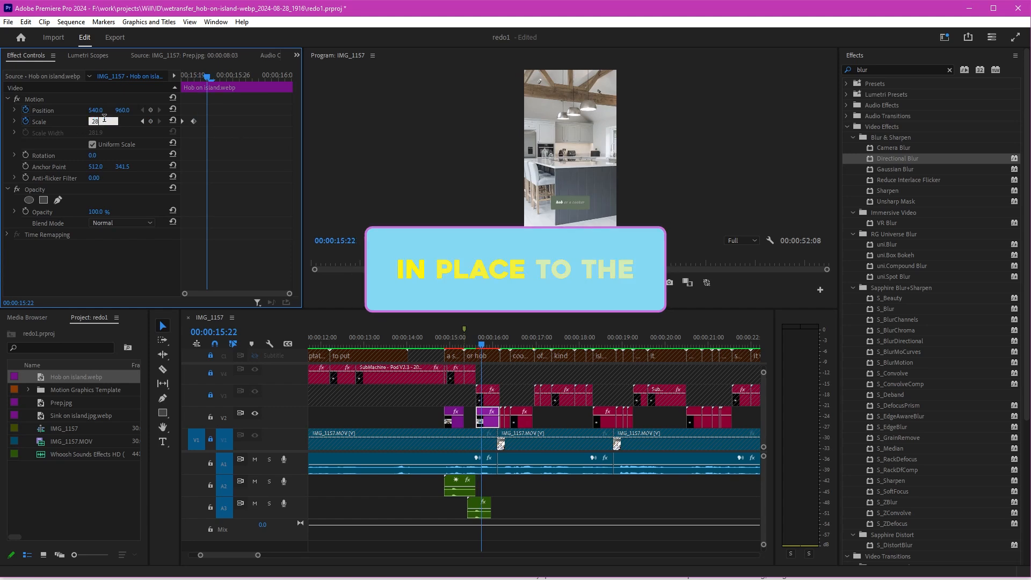
{"action": "type", "text": "280"}
{"action": "key", "text": "Return"}
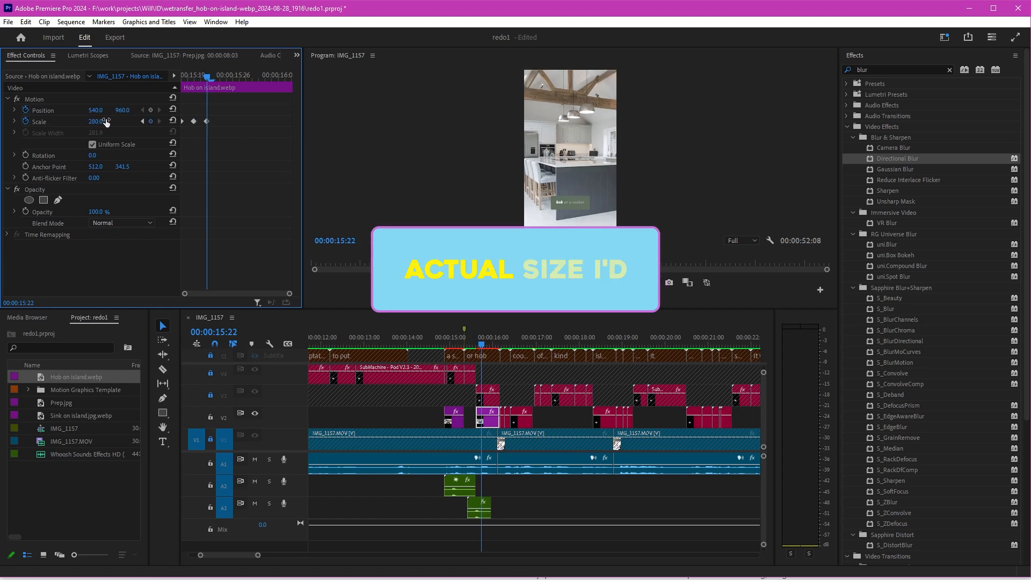
Try a Scale of 275 at the hob clip's third keyframe and return it to 280.
{"action": "left_click", "coordinate": [102, 121]}
{"action": "type", "text": "275"}
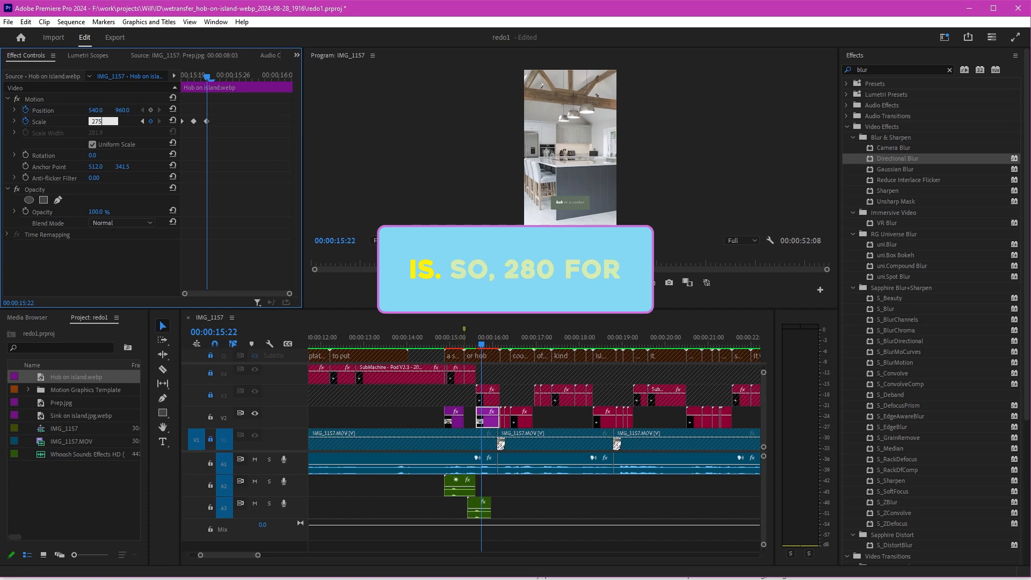
{"action": "key", "text": "Return"}
{"action": "left_click", "coordinate": [104, 122]}
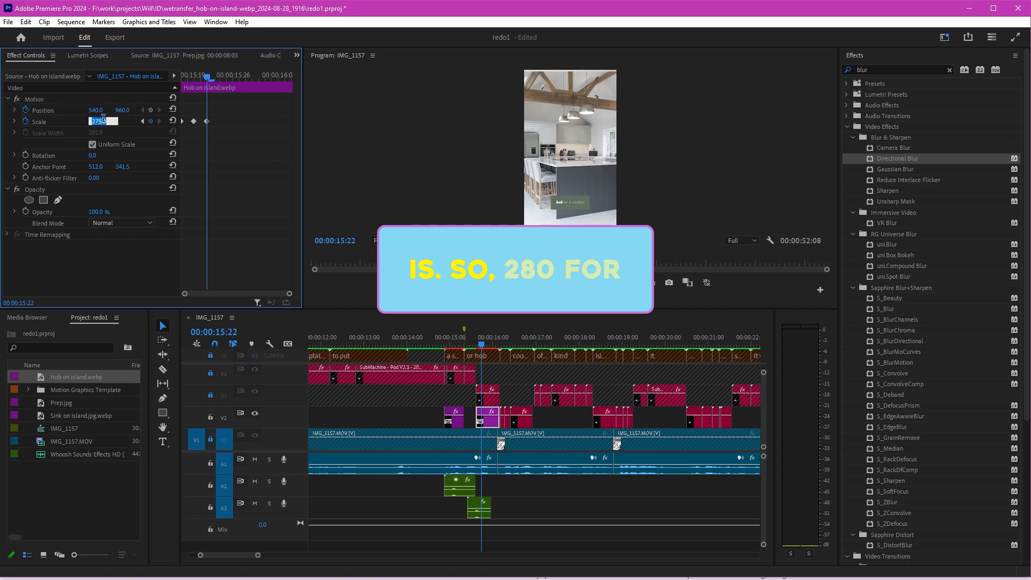
{"action": "type", "text": "280"}
{"action": "key", "text": "Return"}
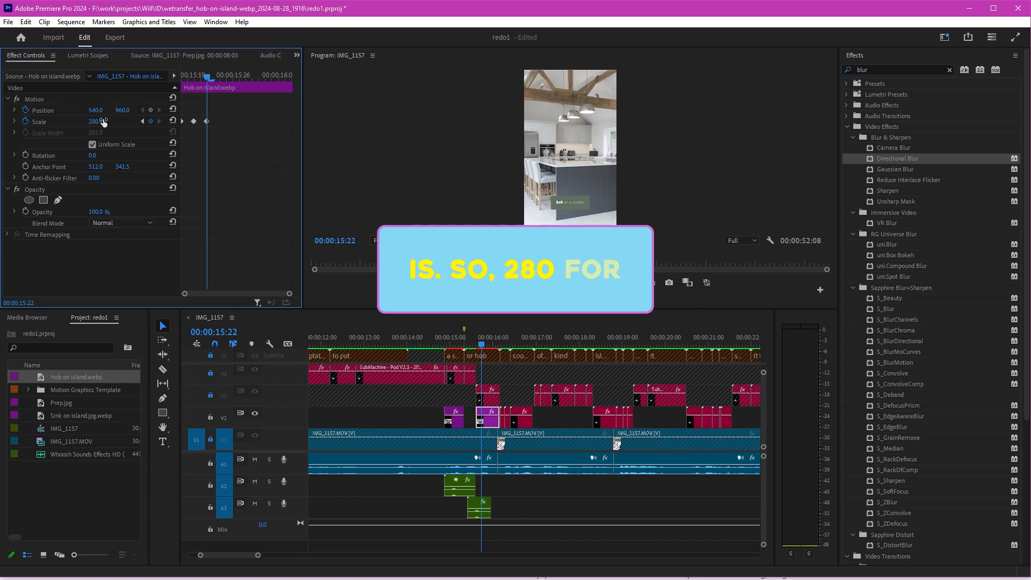
Set the hob clip's Scale keyframe interpolation to Ease In on the first, Auto Bezier on the second and Ease Out on the third.
{"action": "right_click", "coordinate": [208, 121]}
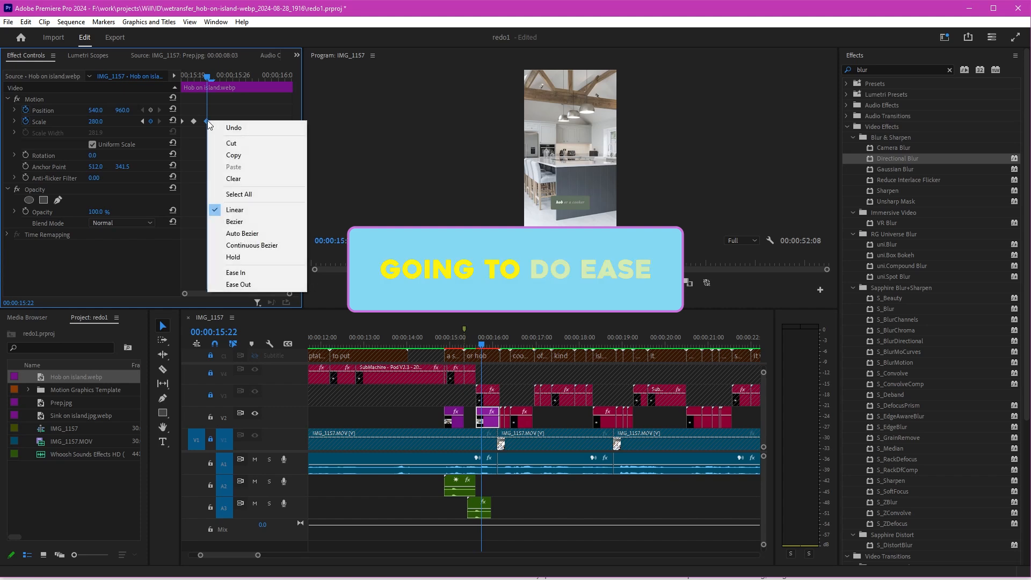
{"action": "left_click", "coordinate": [260, 284]}
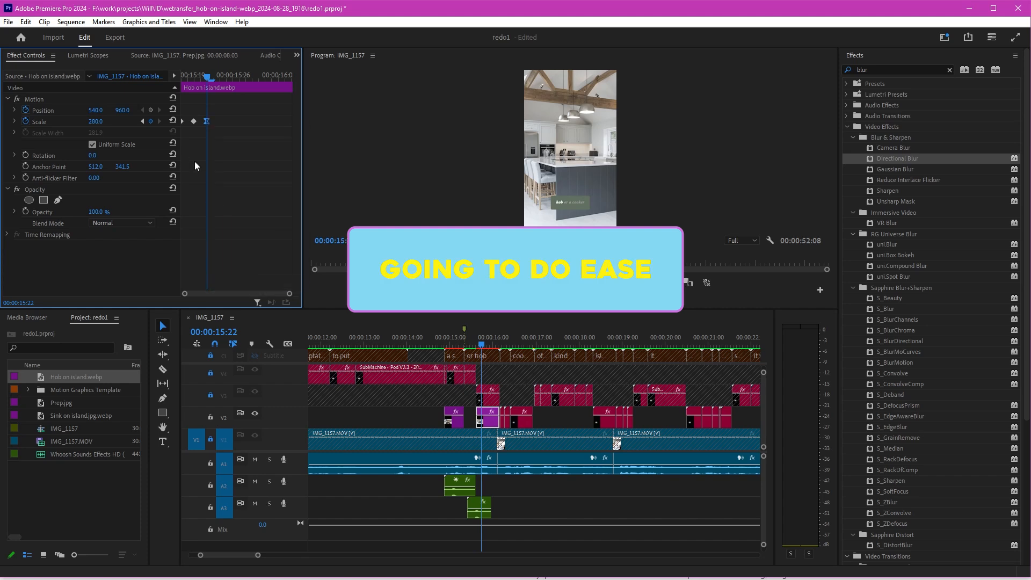
{"action": "right_click", "coordinate": [184, 121]}
{"action": "left_click", "coordinate": [228, 273]}
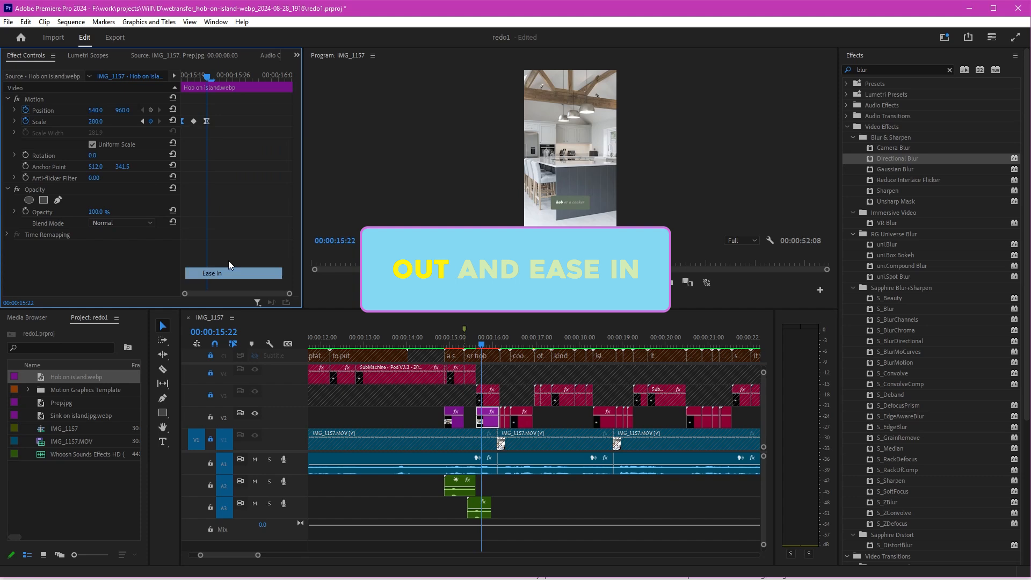
{"action": "right_click", "coordinate": [194, 121]}
{"action": "left_click", "coordinate": [259, 234]}
{"action": "left_click", "coordinate": [236, 152]}
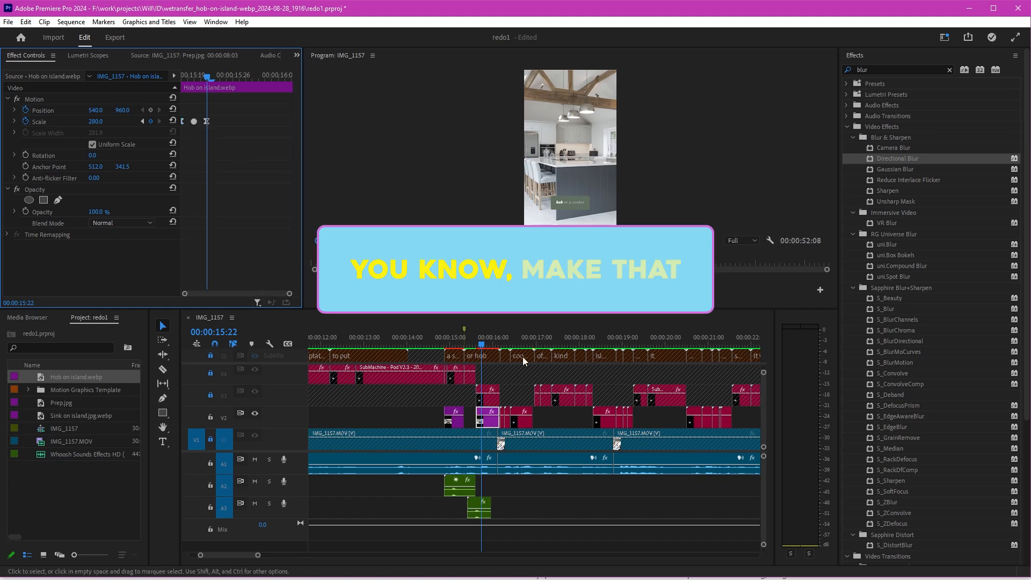
Play back the hob clip's scale pop-in from just before the clip starts.
{"action": "left_click", "coordinate": [480, 344]}
{"action": "left_click_drag", "start_coordinate": [480, 343], "coordinate": [469, 346]}
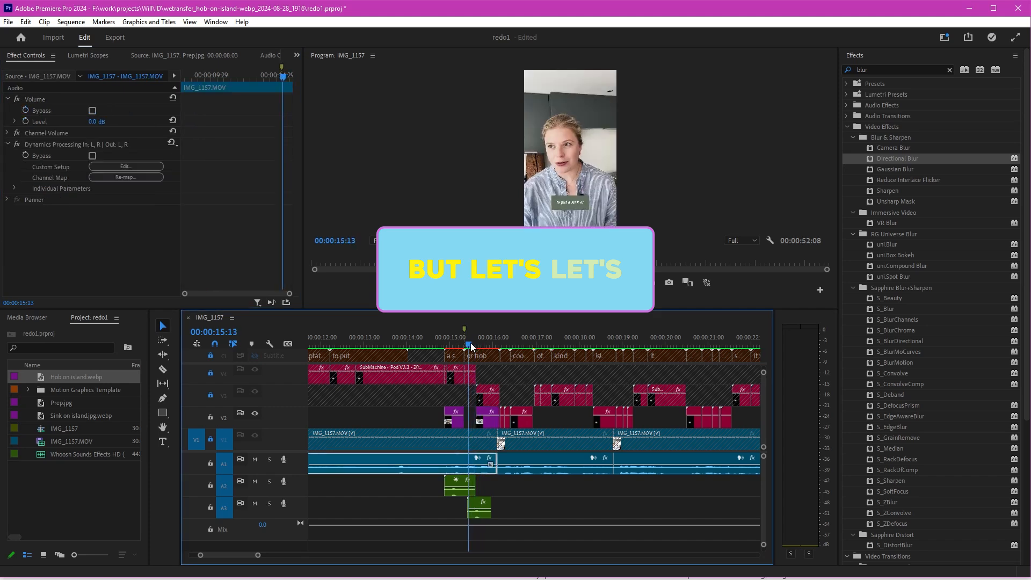
{"action": "key", "text": "space"}
{"action": "left_click", "coordinate": [533, 433]}
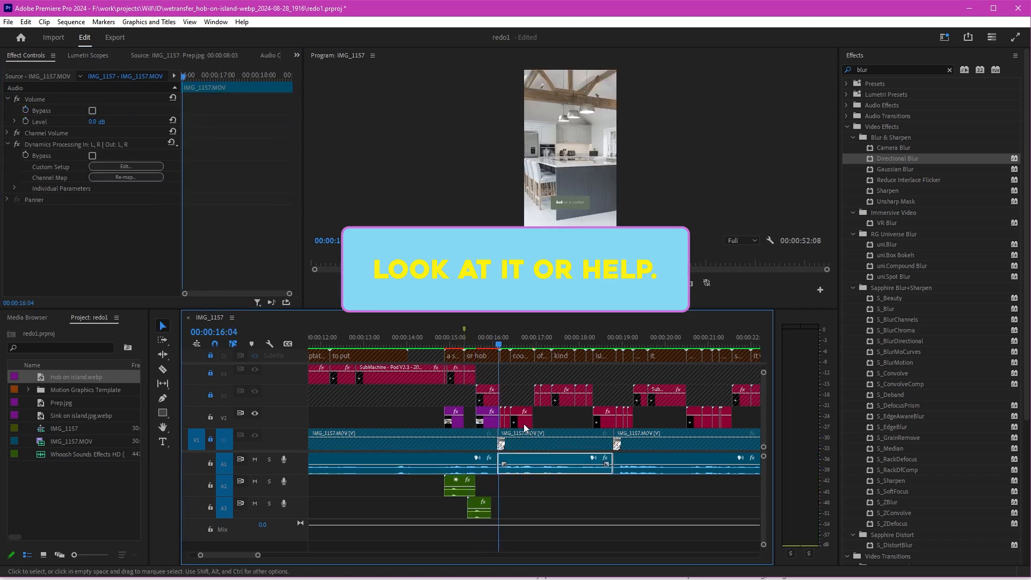